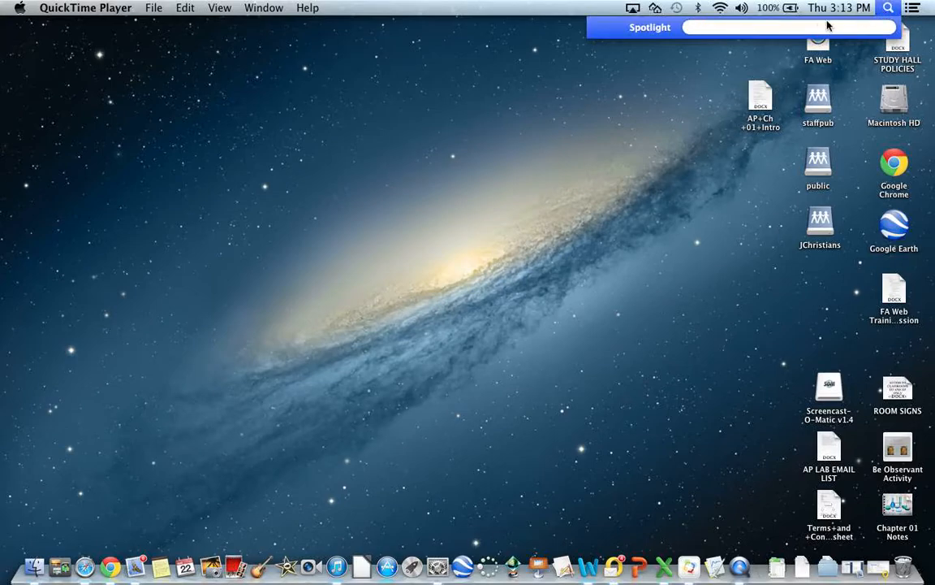
Step: Search Spotlight for logger and launch the Logger Pro application
{"action": "type", "text": "logger"}
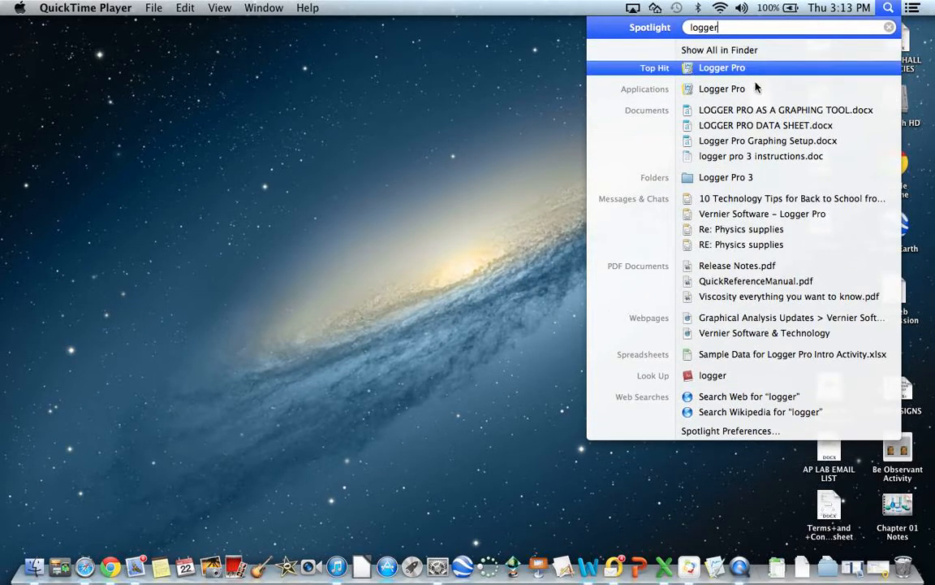
{"action": "left_click", "coordinate": [716, 89]}
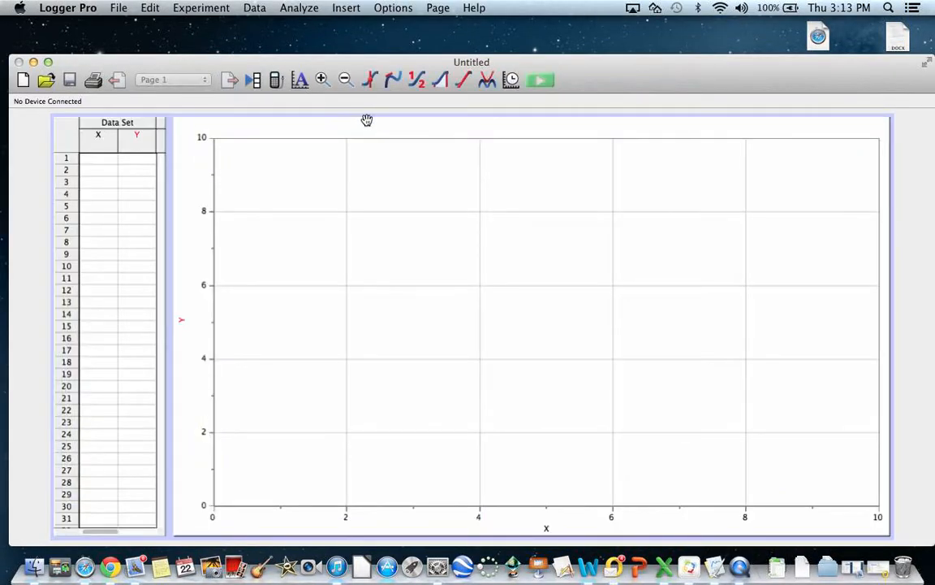
{"action": "left_click", "coordinate": [190, 99]}
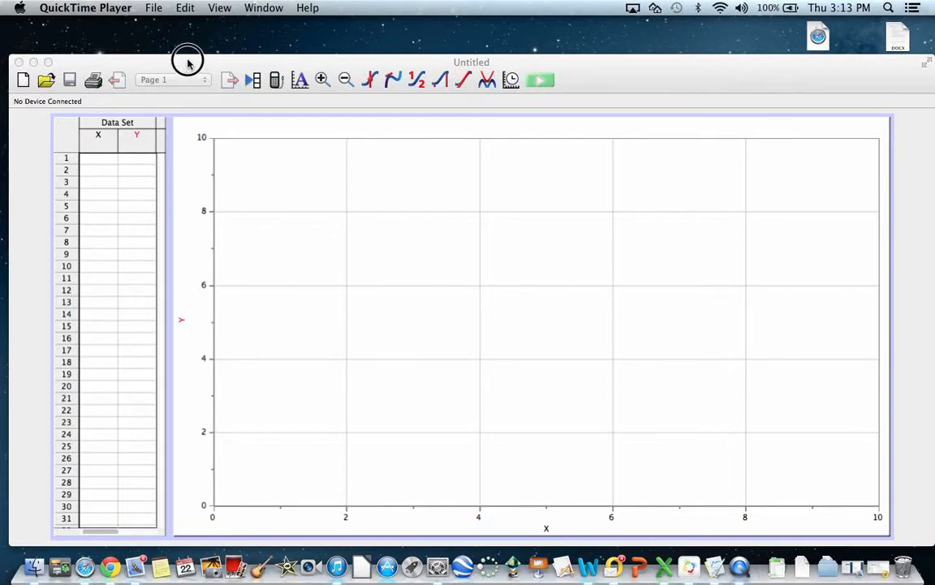
{"action": "left_click", "coordinate": [532, 65]}
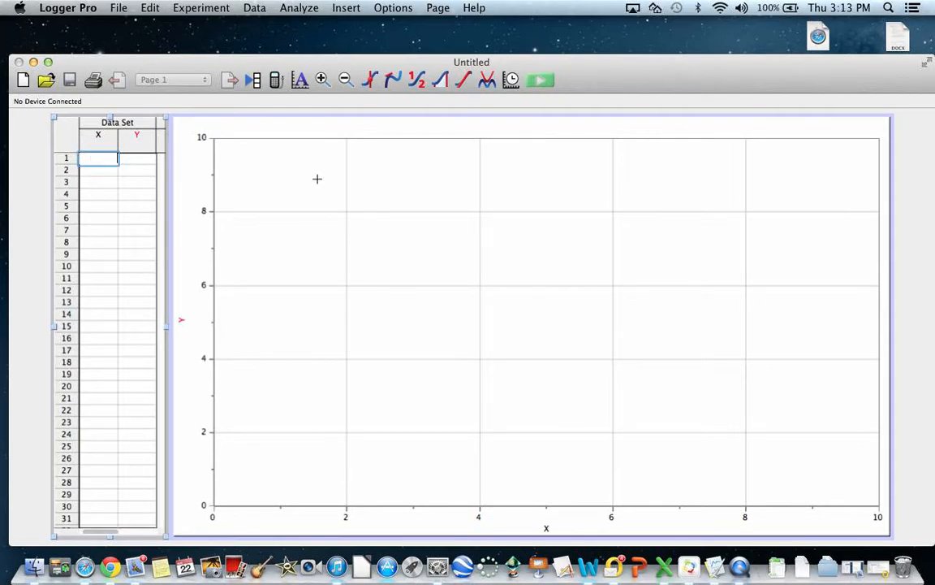
Step: Define the first data column with name Time, short name Time and units sec
{"action": "double_click", "coordinate": [99, 143]}
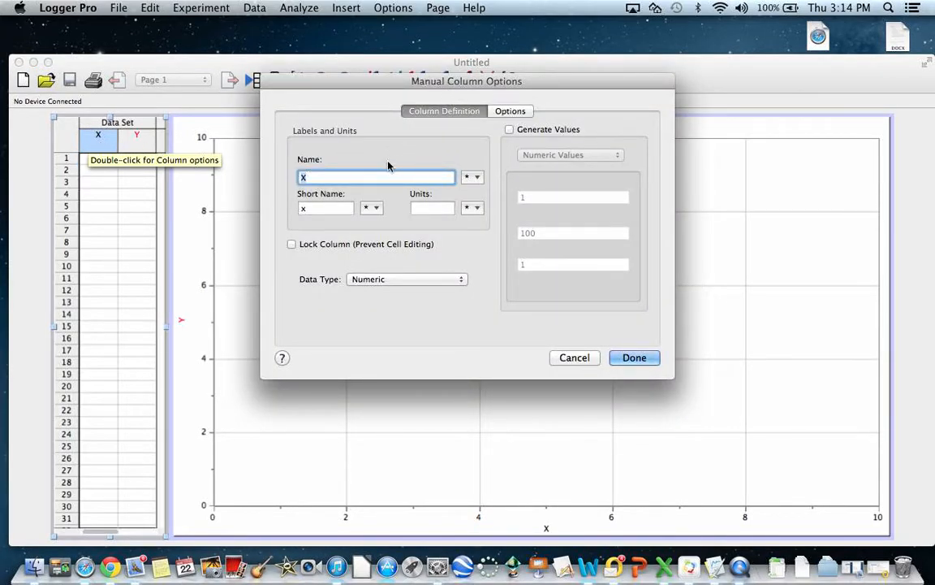
{"action": "type", "text": "Time"}
{"action": "key", "text": "Tab"}
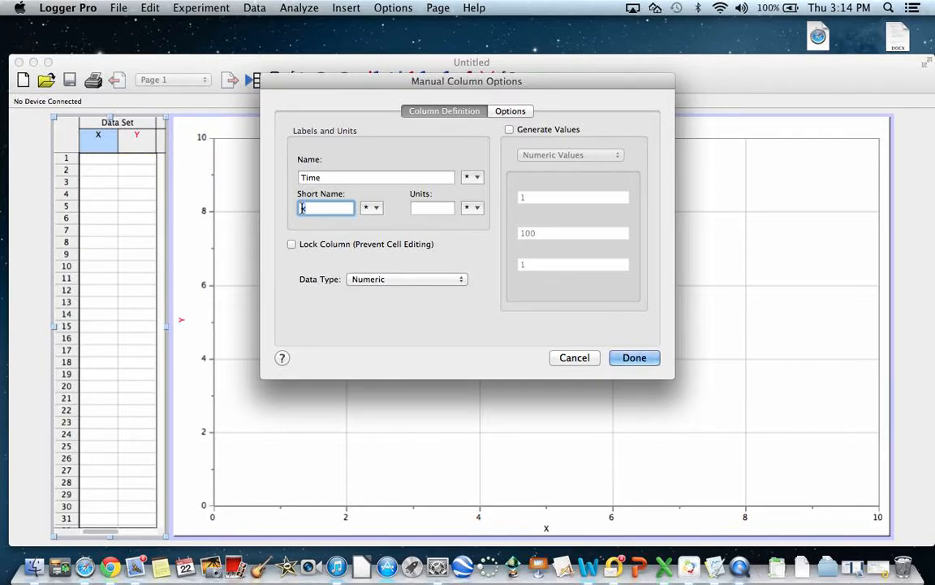
{"action": "type", "text": "Time"}
{"action": "left_click", "coordinate": [423, 206]}
{"action": "type", "text": "sec"}
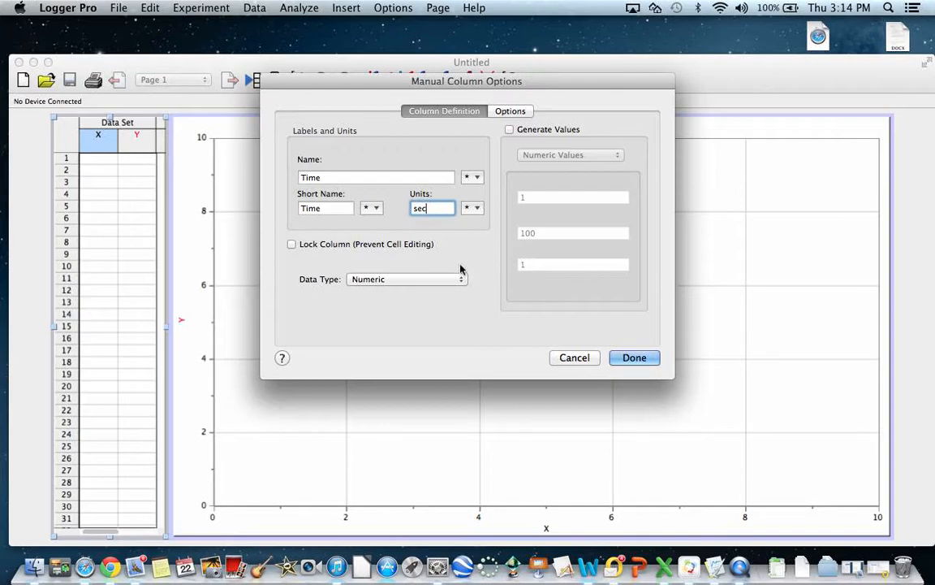
{"action": "left_click", "coordinate": [636, 363]}
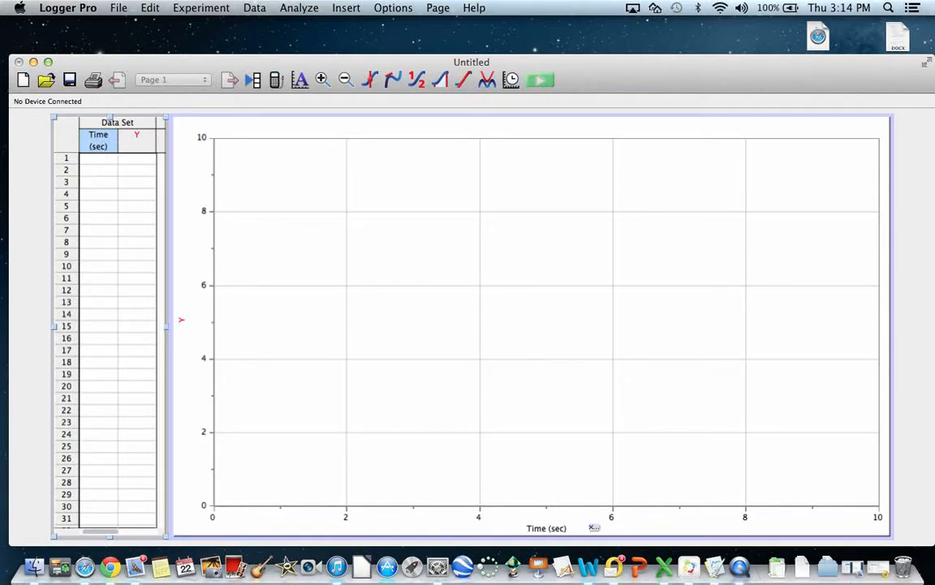
Step: Define the second data column as Temperature, short name Temp, with units °C using the degree symbol
{"action": "double_click", "coordinate": [141, 145]}
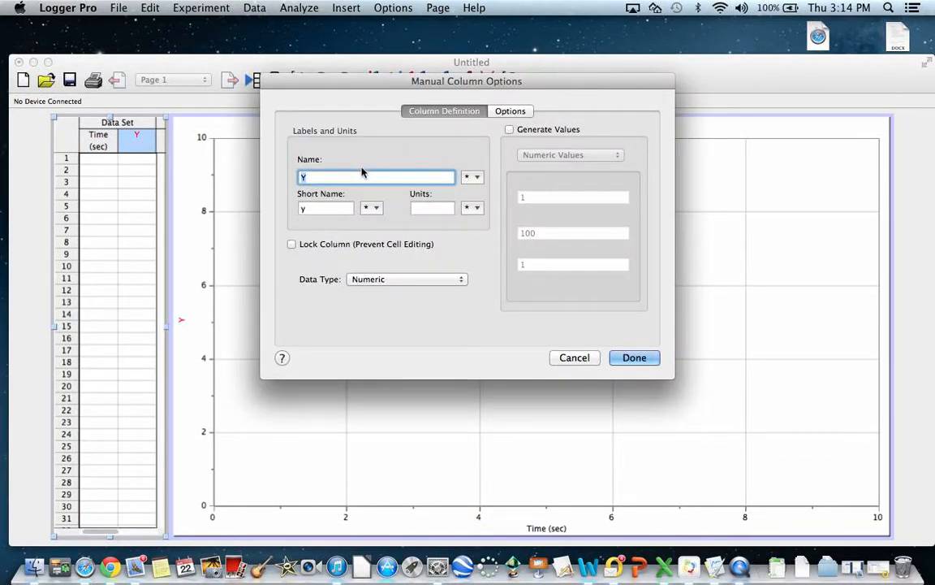
{"action": "type", "text": "Temperature"}
{"action": "left_click", "coordinate": [294, 209]}
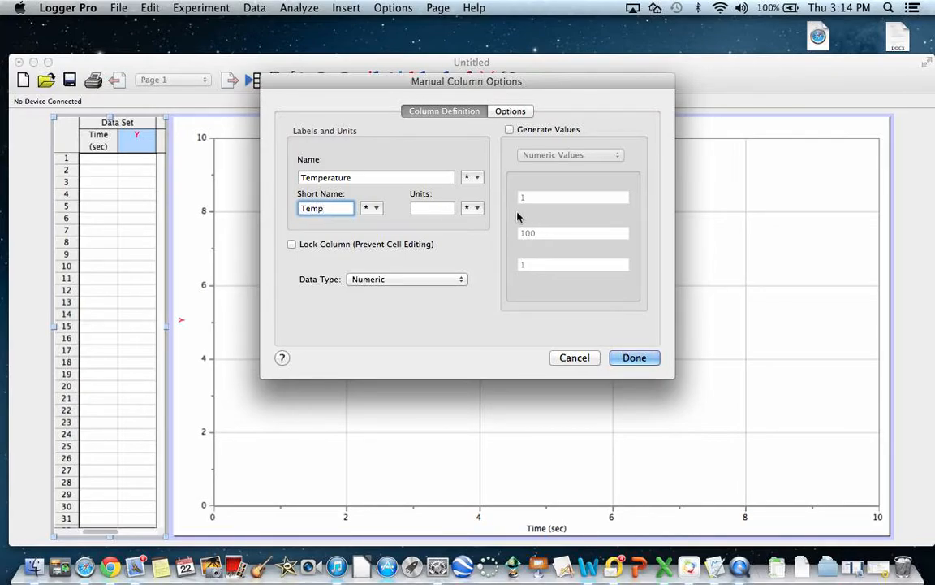
{"action": "left_click", "coordinate": [433, 208]}
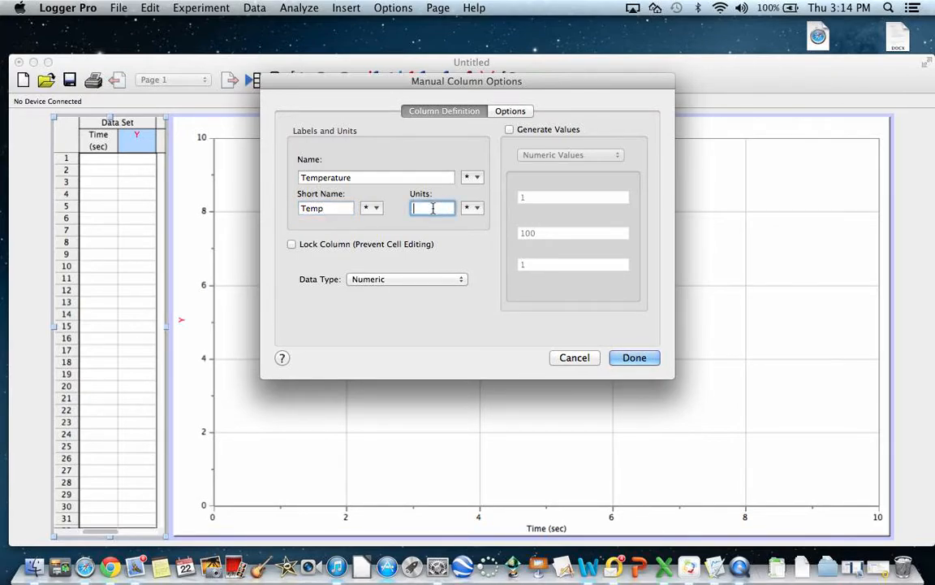
{"action": "left_click", "coordinate": [474, 208]}
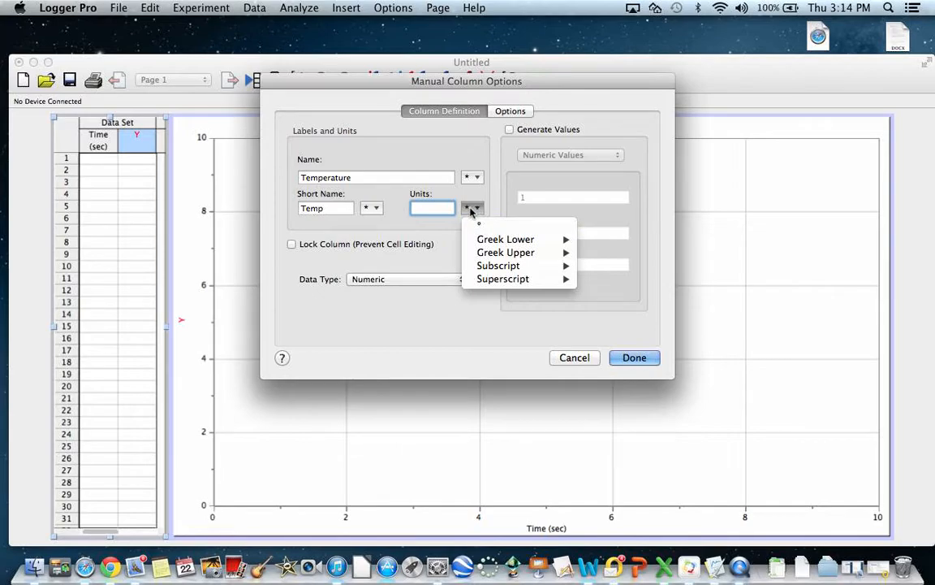
{"action": "left_click", "coordinate": [485, 228]}
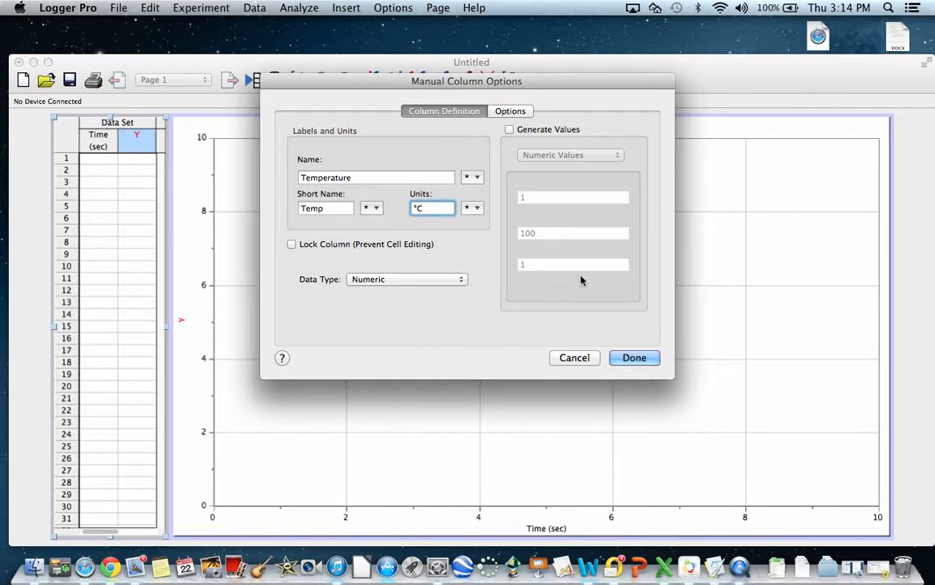
{"action": "left_click", "coordinate": [635, 360]}
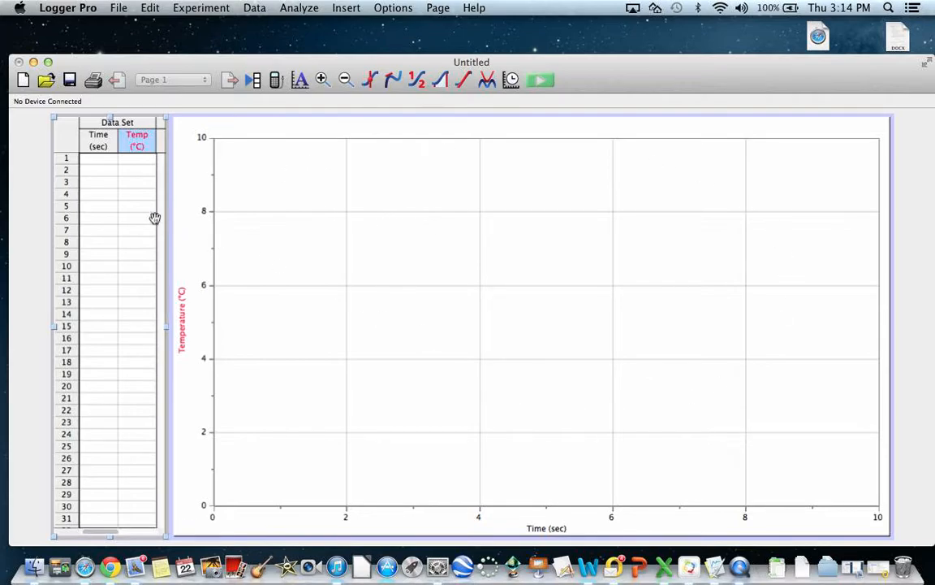
Step: Enter four data rows: times 0, 1, 2, 3 sec with temperatures 70, 65, 60 and 59 °C
{"action": "left_click", "coordinate": [104, 160]}
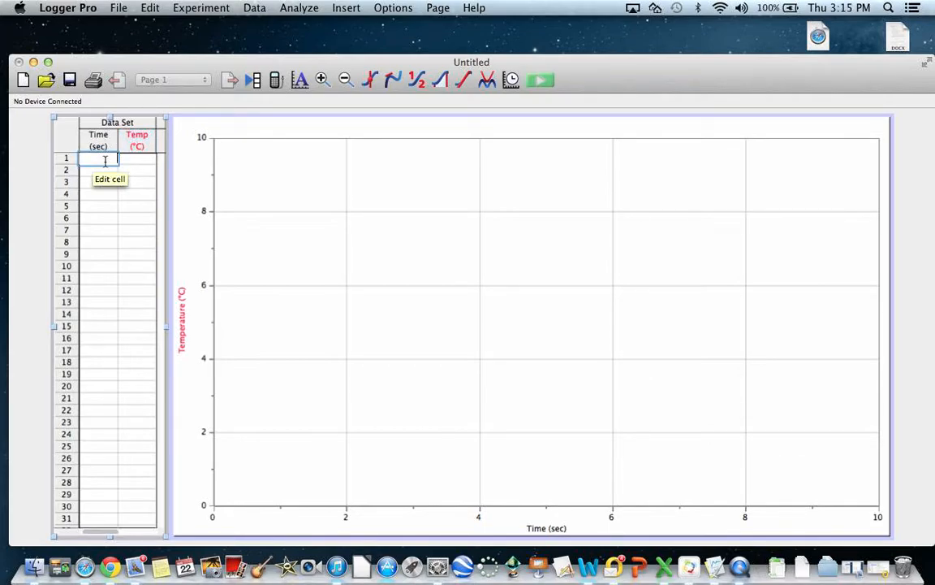
{"action": "type", "text": "0"}
{"action": "left_click", "coordinate": [133, 158]}
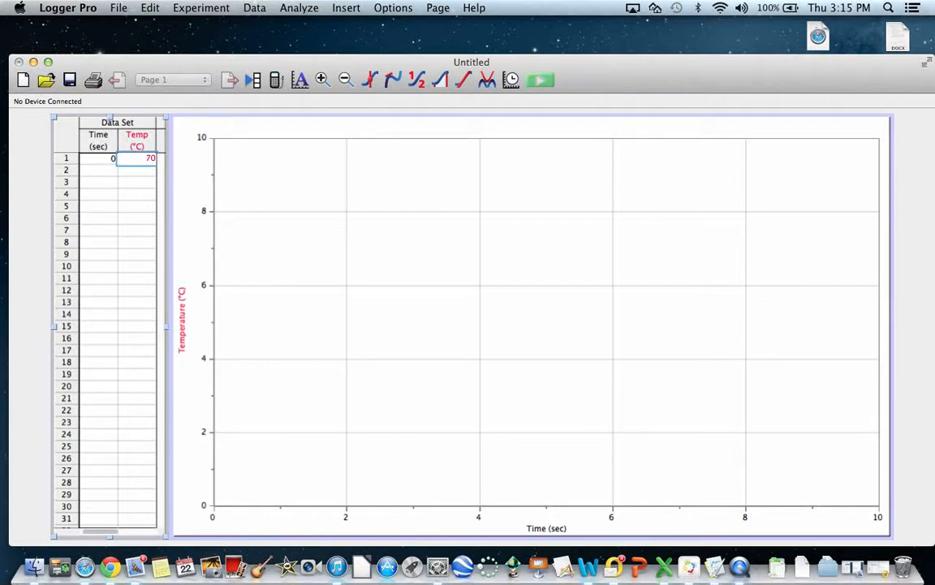
{"action": "key", "text": "Return"}
{"action": "key", "text": "Tab"}
{"action": "type", "text": "65"}
{"action": "key", "text": "Return"}
{"action": "key", "text": "Tab"}
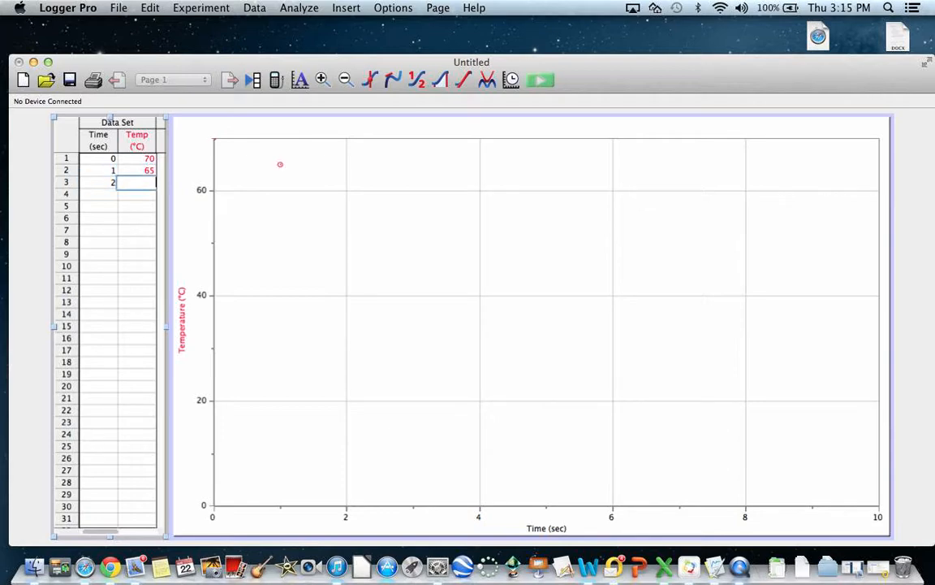
{"action": "type", "text": "60"}
{"action": "key", "text": "Return"}
{"action": "key", "text": "Tab"}
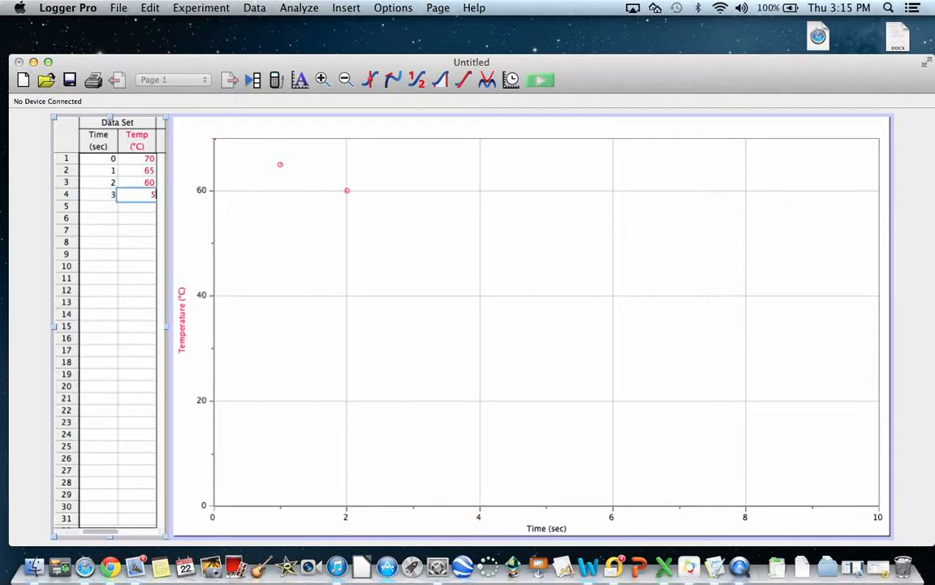
{"action": "key", "text": "Return"}
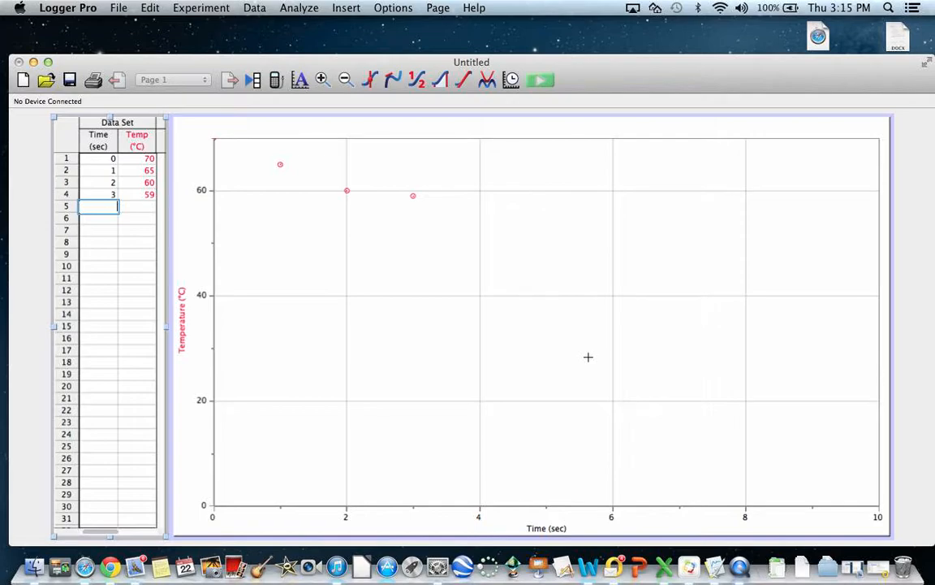
Step: Open the graph's options, title it Temperature vs time and turn on Connect Points
{"action": "right_click", "coordinate": [520, 246]}
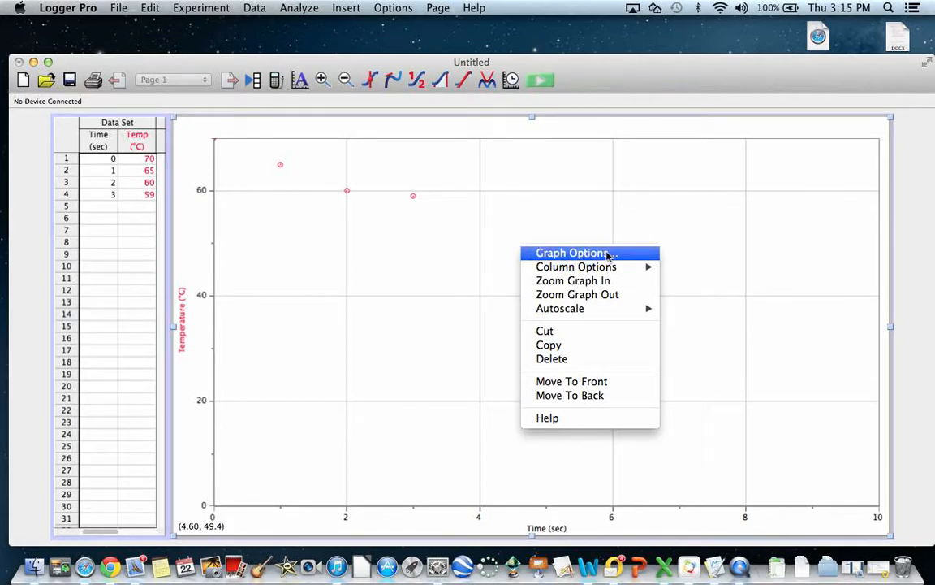
{"action": "left_click", "coordinate": [498, 215]}
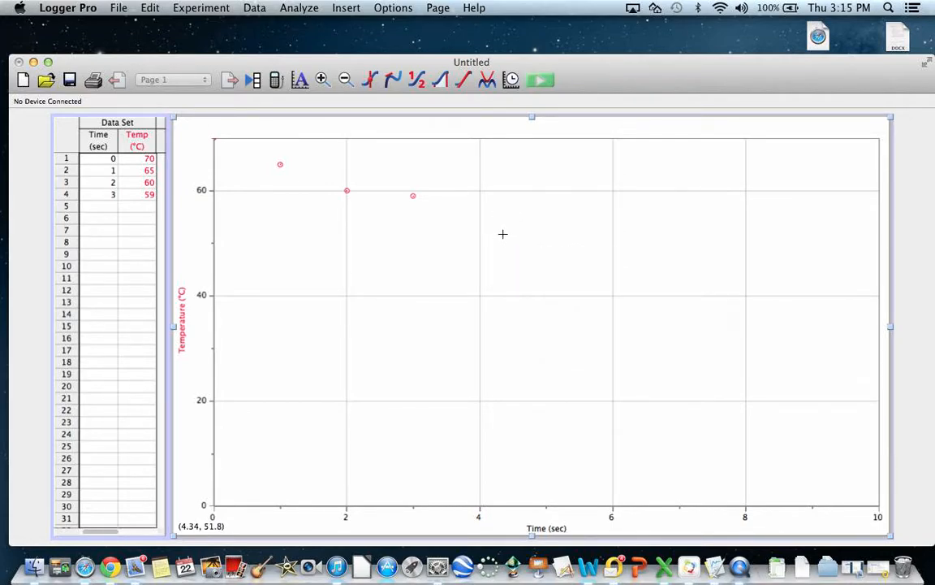
{"action": "double_click", "coordinate": [503, 234]}
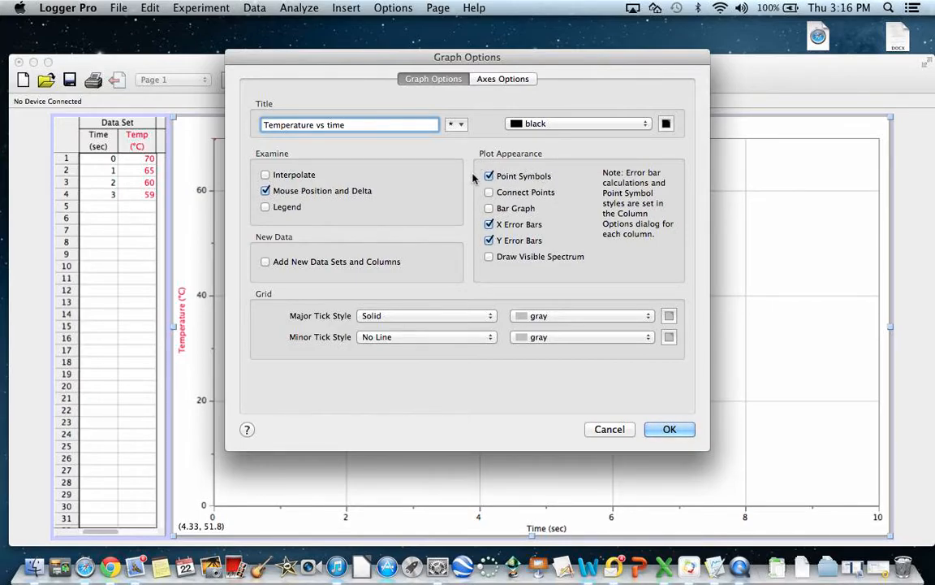
{"action": "left_click_drag", "start_coordinate": [520, 60], "coordinate": [712, 205]}
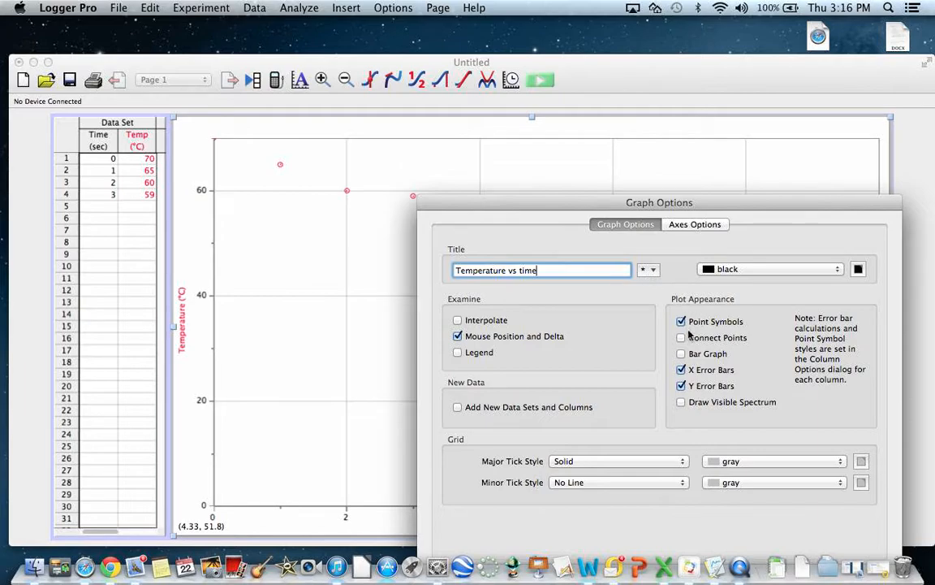
{"action": "left_click_drag", "start_coordinate": [757, 207], "coordinate": [653, 90]}
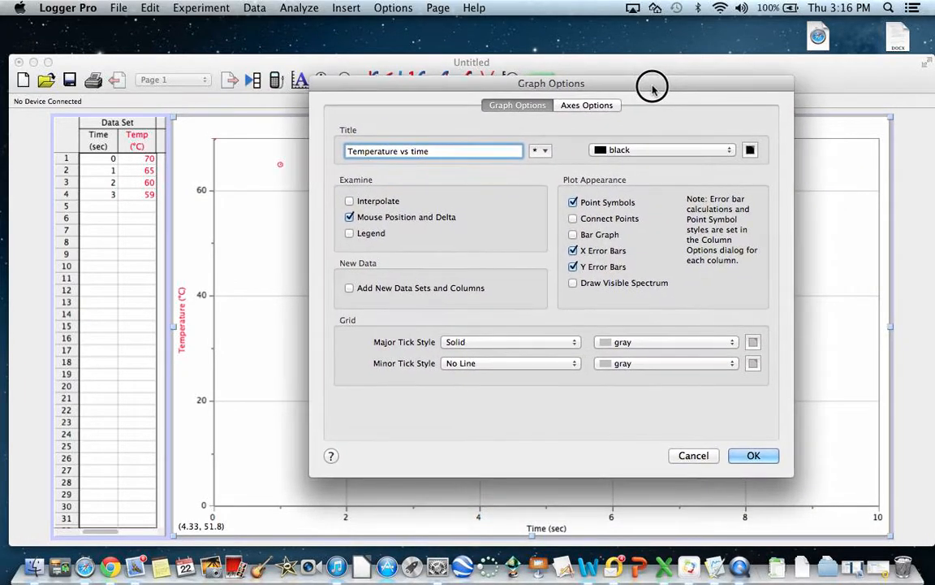
{"action": "left_click", "coordinate": [573, 218]}
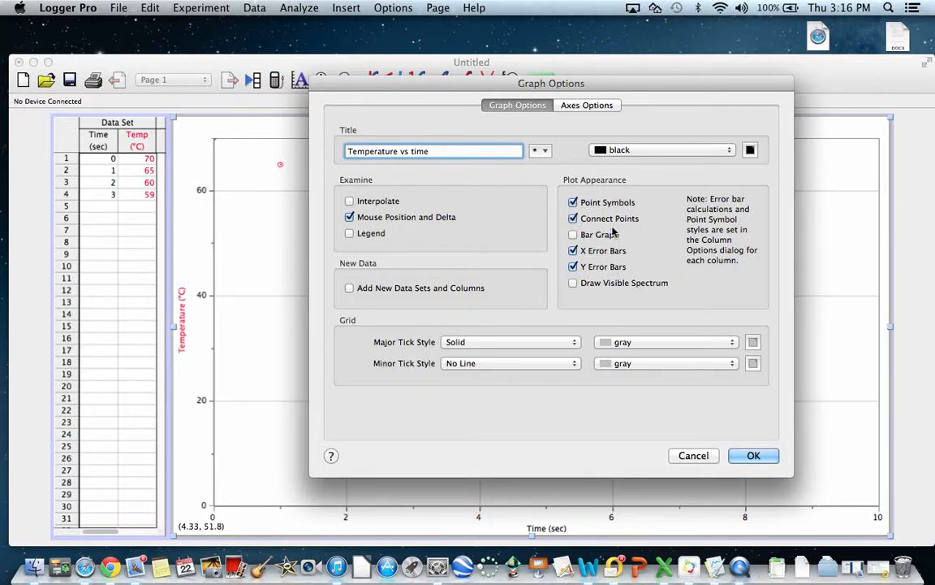
{"action": "left_click_drag", "start_coordinate": [635, 79], "coordinate": [672, 172]}
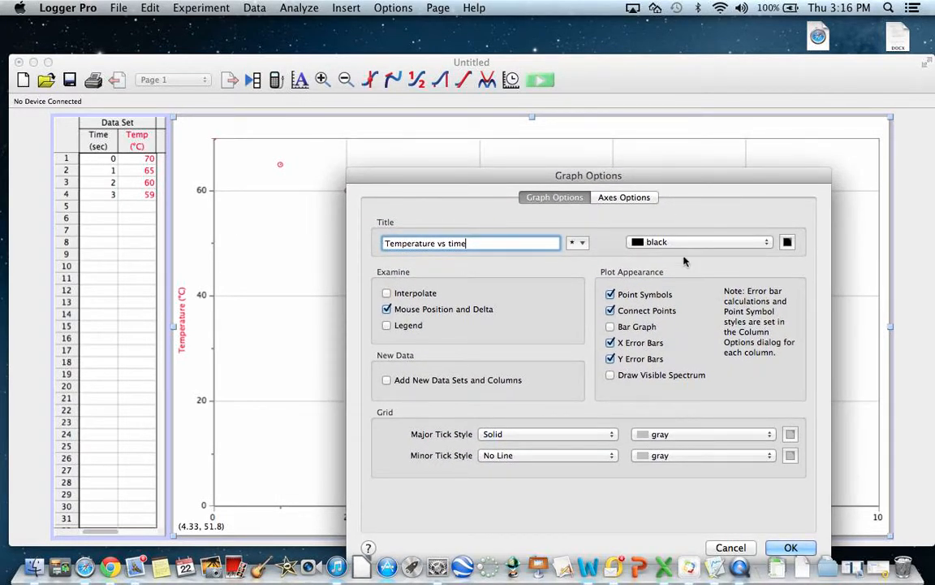
{"action": "left_click", "coordinate": [791, 547]}
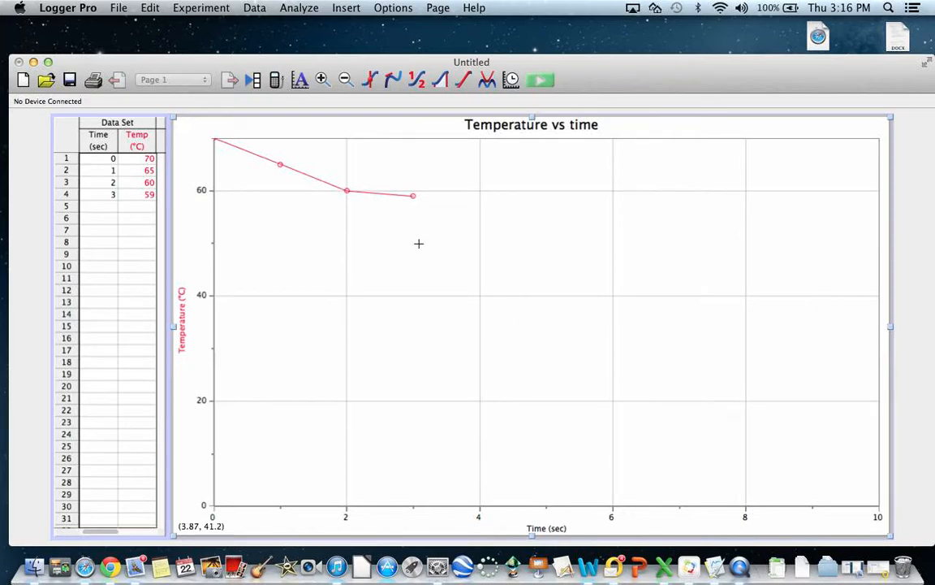
Step: Turn off Connect Points and set both Y-axis and X-axis scaling to Autoscale From 0
{"action": "double_click", "coordinate": [538, 202]}
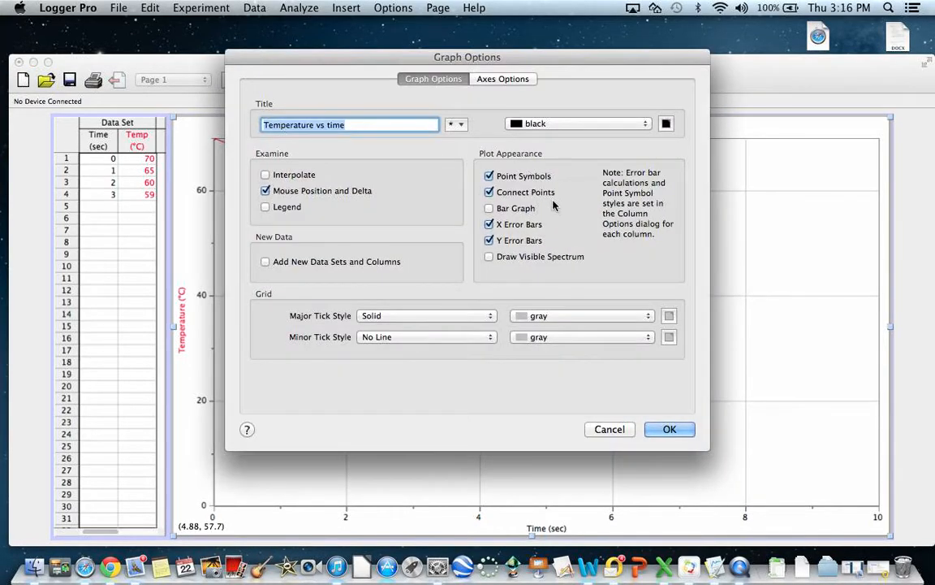
{"action": "left_click", "coordinate": [488, 193]}
{"action": "left_click", "coordinate": [491, 81]}
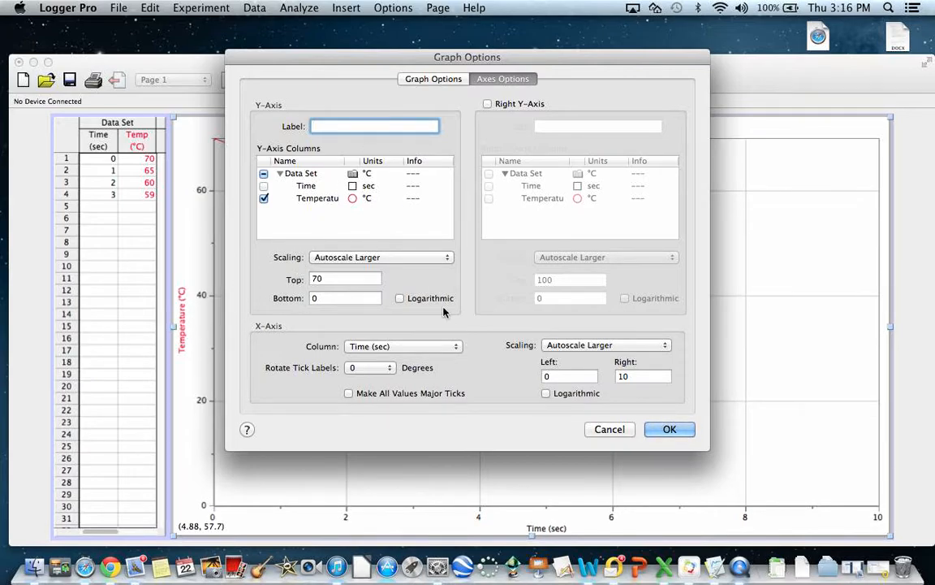
{"action": "left_click", "coordinate": [422, 255]}
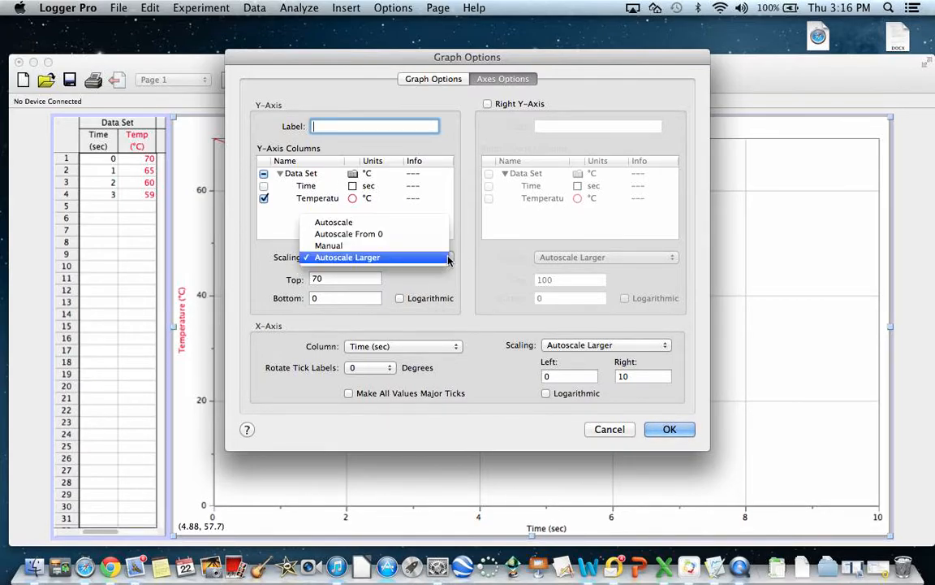
{"action": "left_click", "coordinate": [366, 236]}
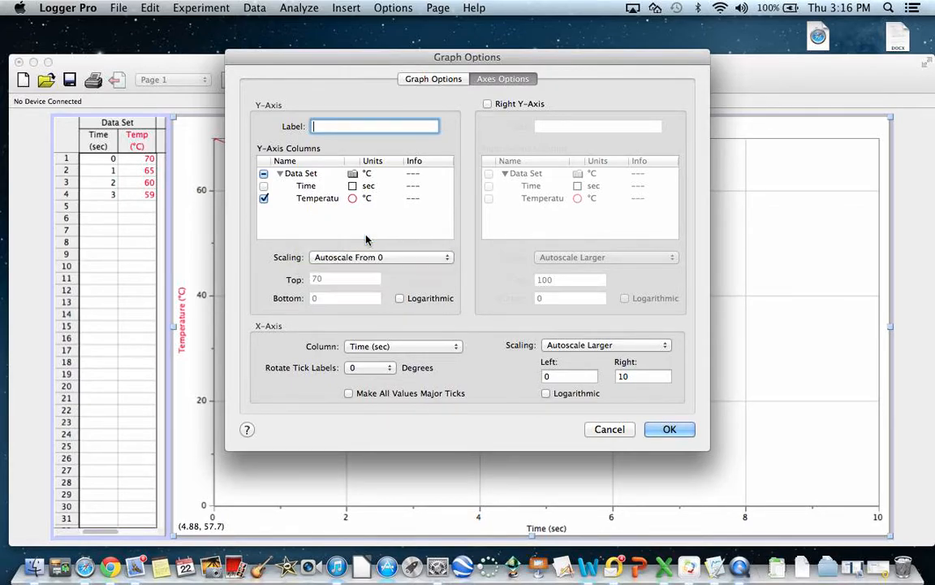
{"action": "left_click", "coordinate": [576, 346]}
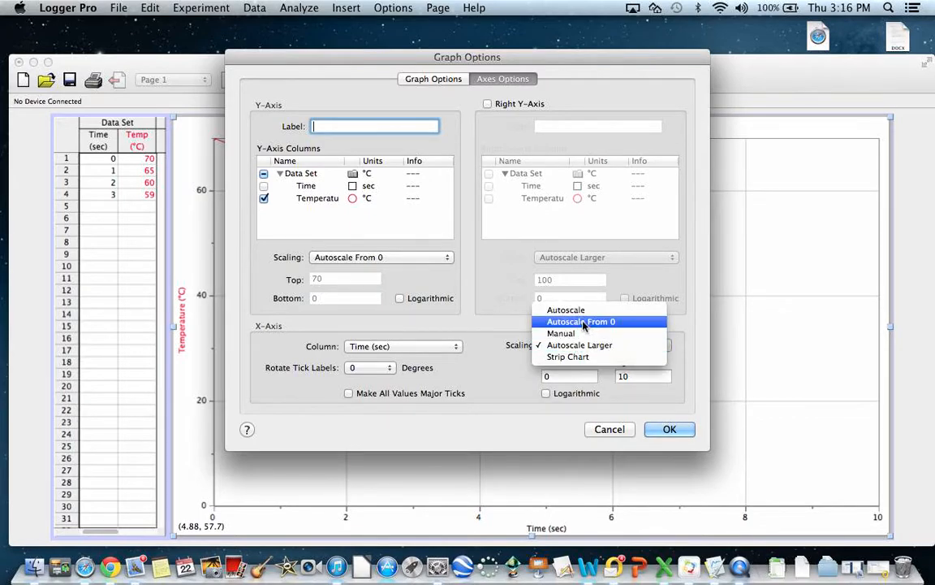
{"action": "left_click", "coordinate": [583, 323]}
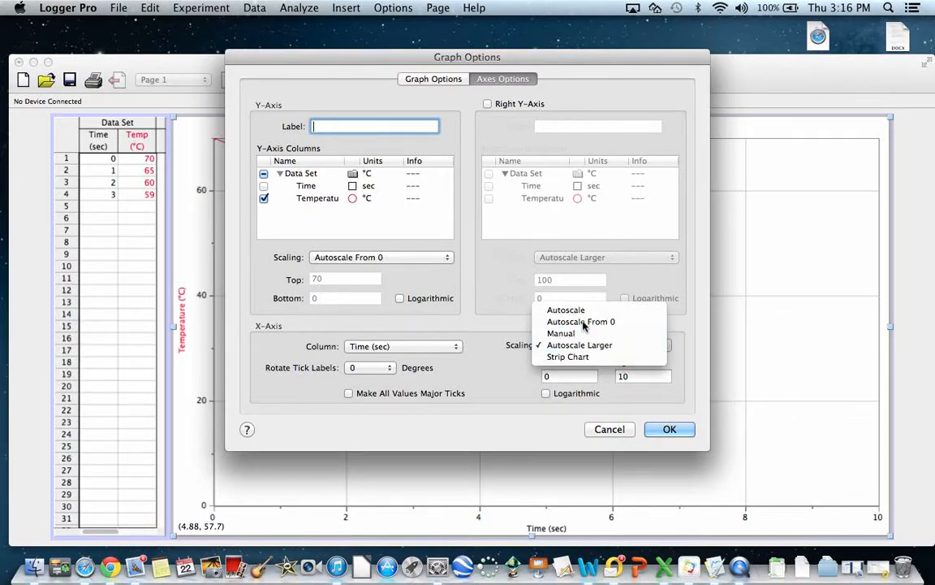
{"action": "left_click", "coordinate": [668, 431]}
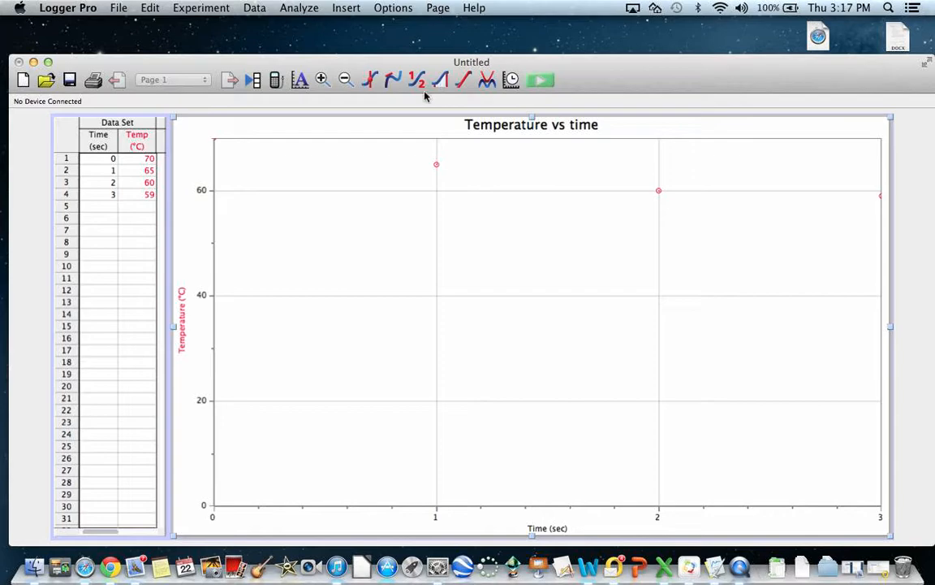
Step: Apply a Linear Fit to the temperature data and move its results box below the fit line
{"action": "left_click", "coordinate": [300, 10]}
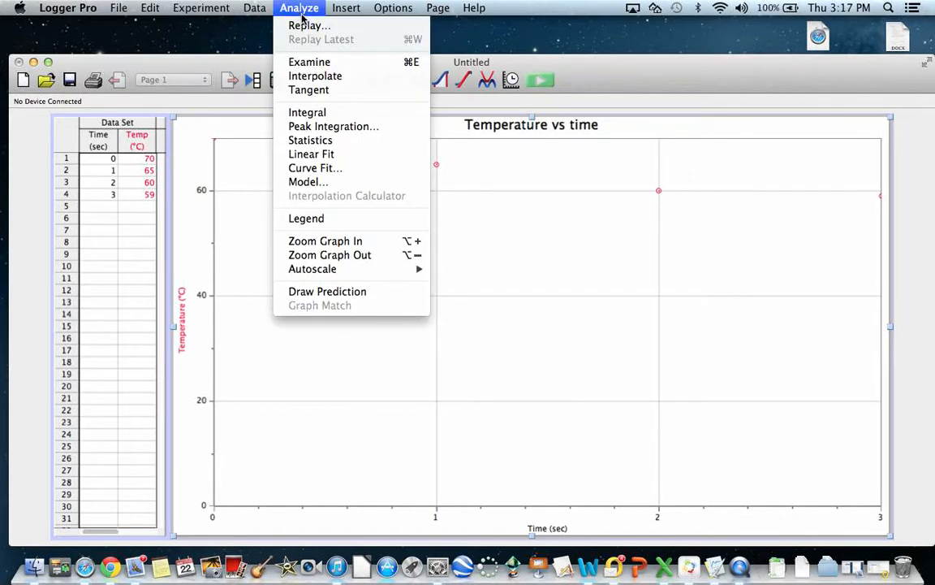
{"action": "left_click", "coordinate": [325, 154]}
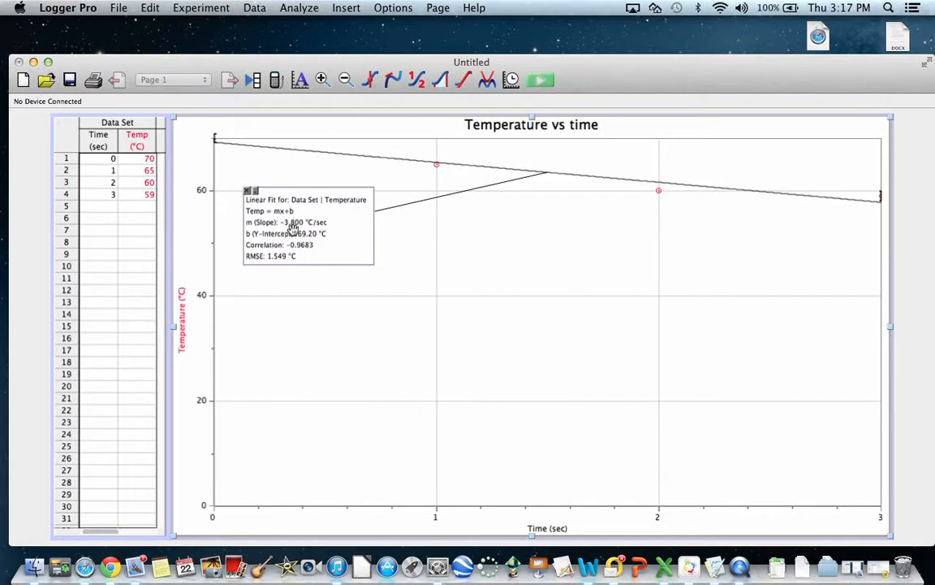
{"action": "left_click_drag", "start_coordinate": [307, 198], "coordinate": [713, 271]}
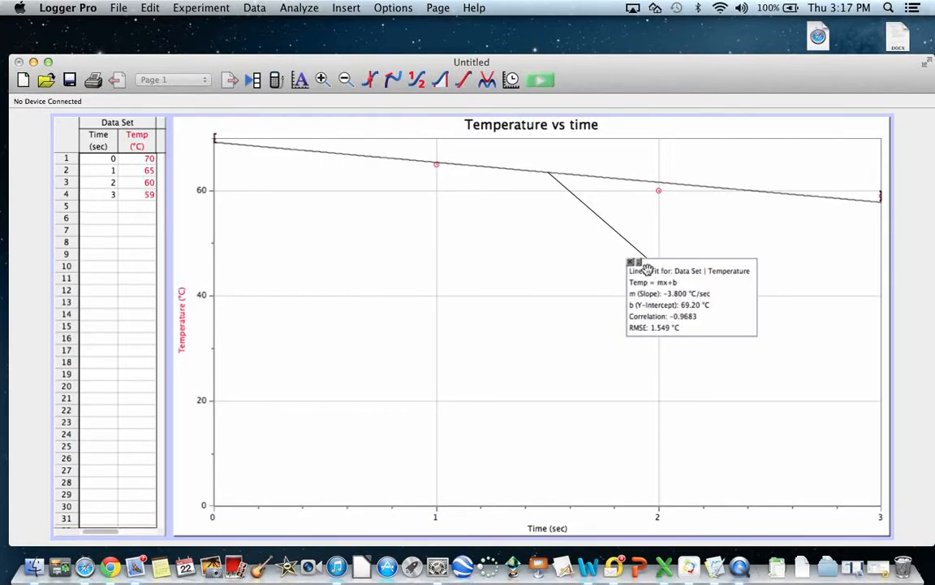